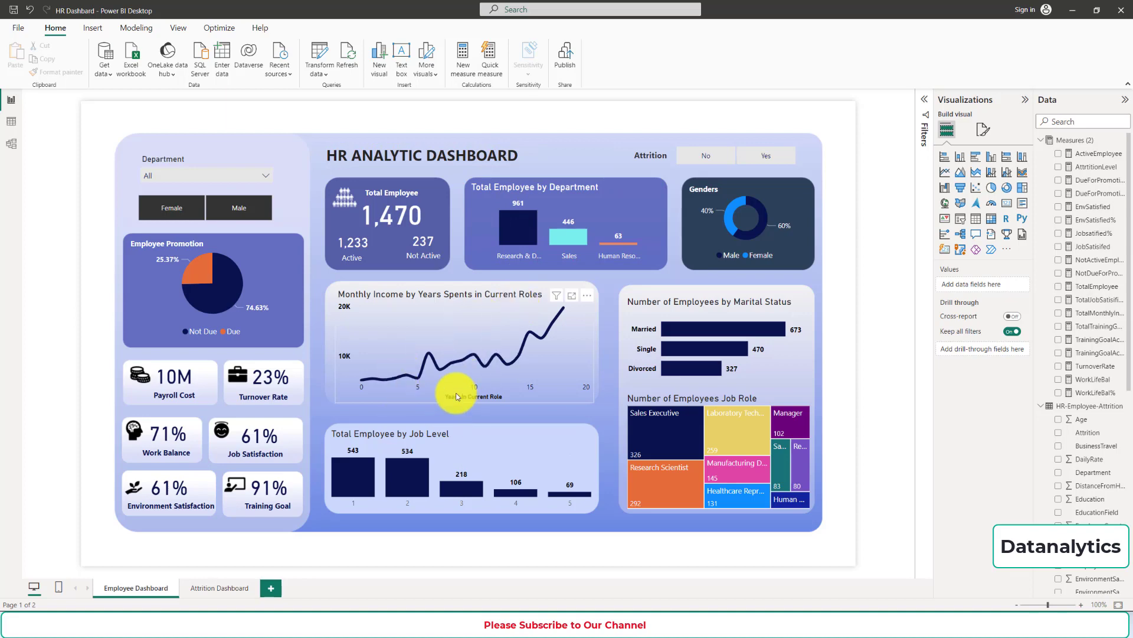
Inspect the HR-Employee-Attrition table rows, then filter the dashboard to Female, then Male employees.
left_click(11, 122)
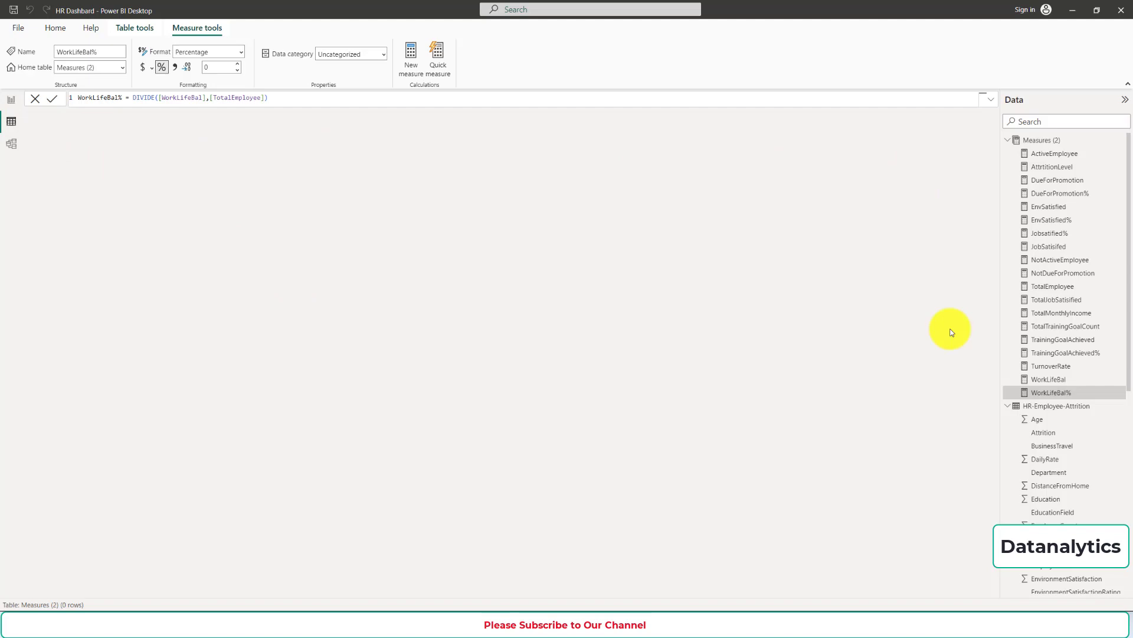
left_click_drag(1050, 392, 1041, 410)
left_click(1041, 407)
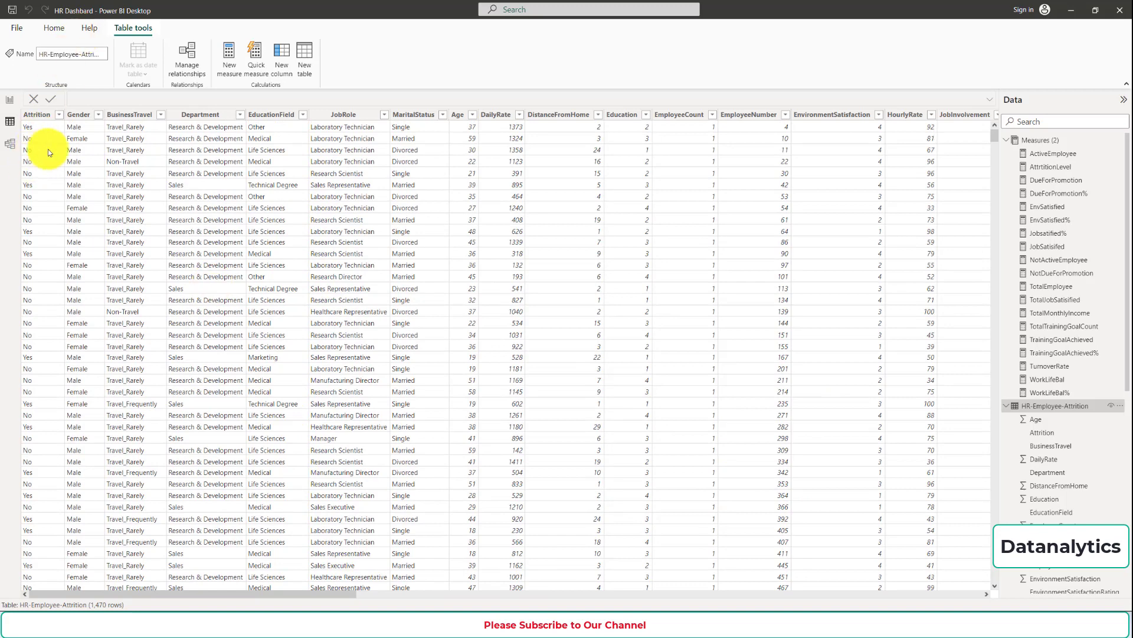
left_click(10, 99)
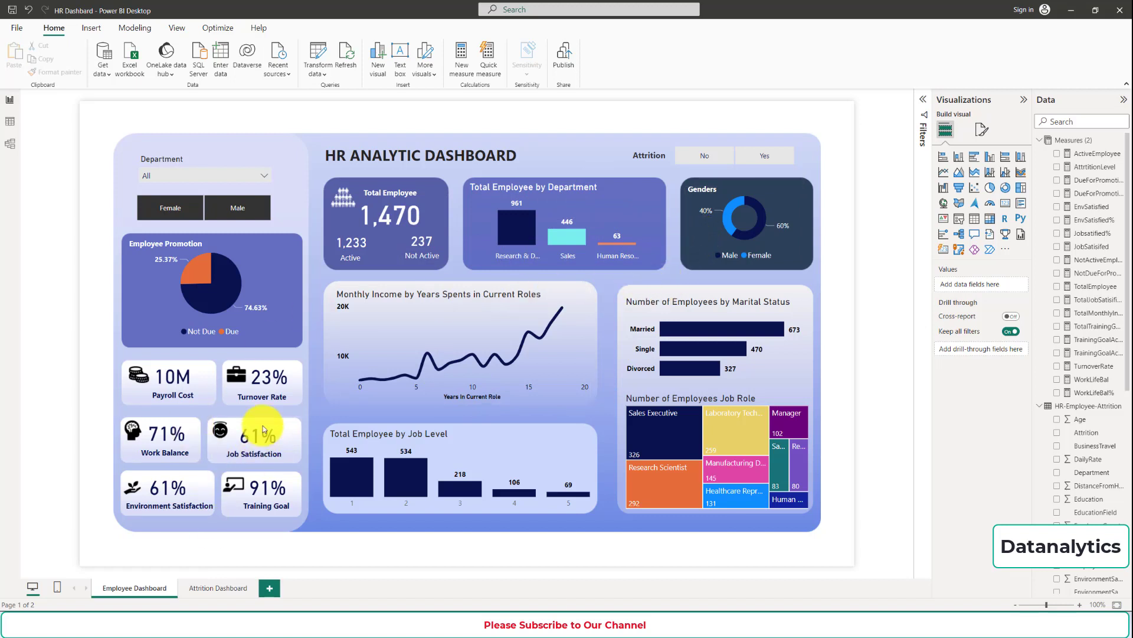
mouse_move(236, 208)
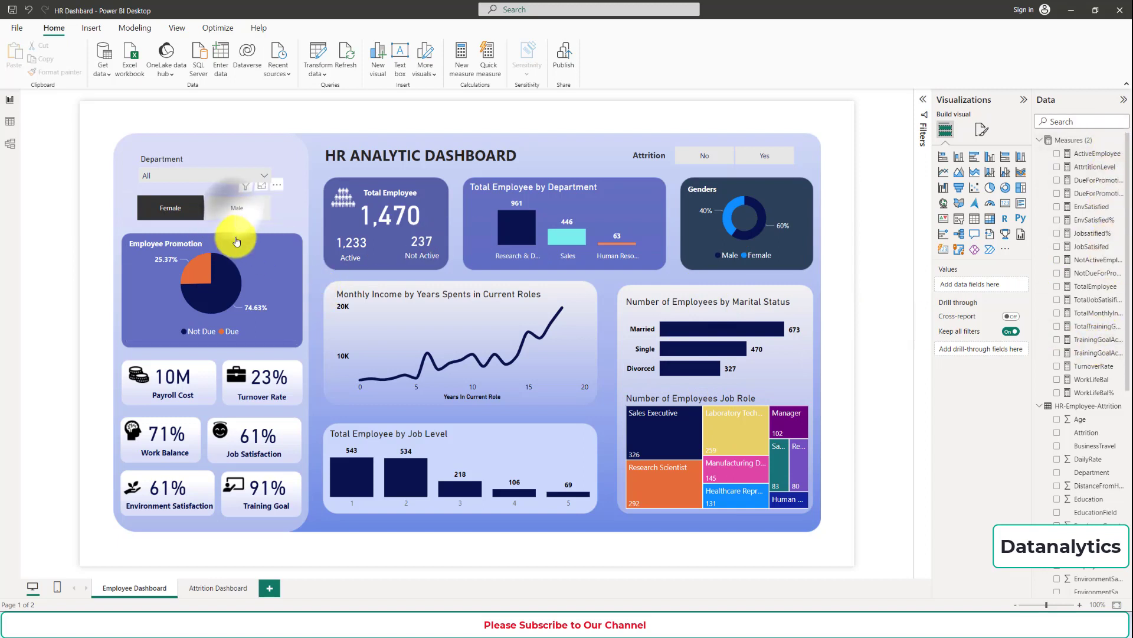
left_click(232, 209)
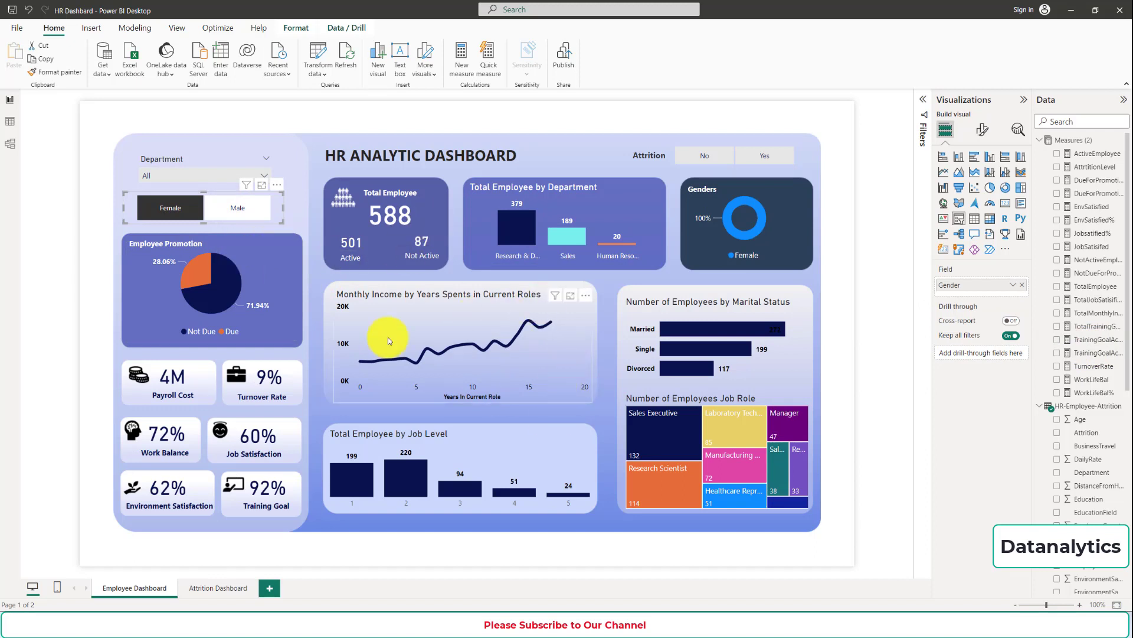
left_click(174, 212)
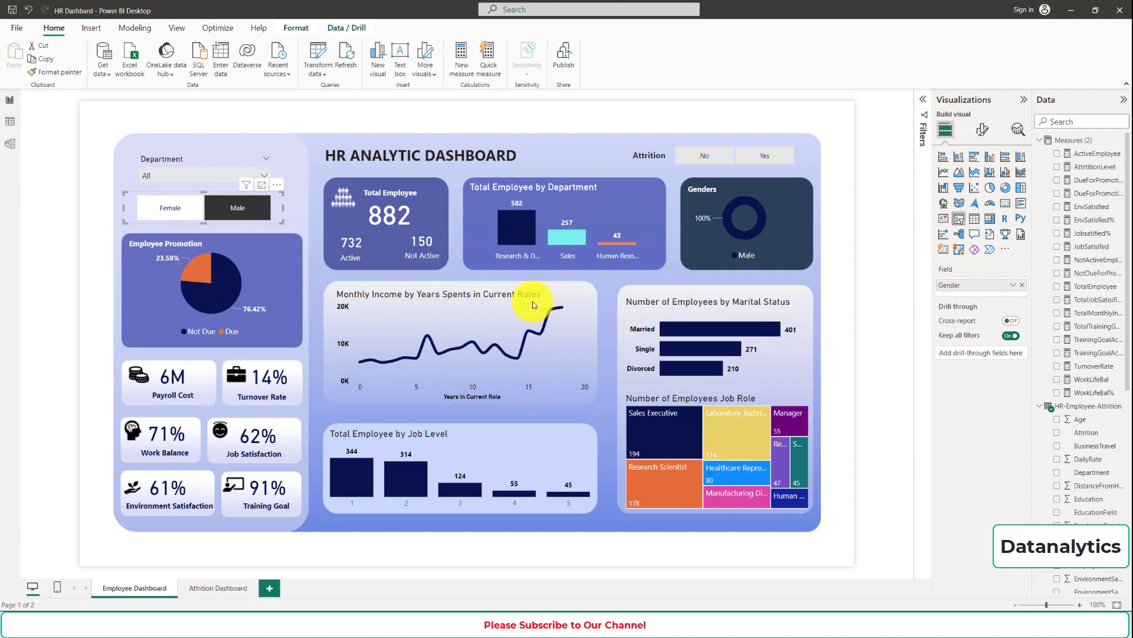
mouse_move(538, 341)
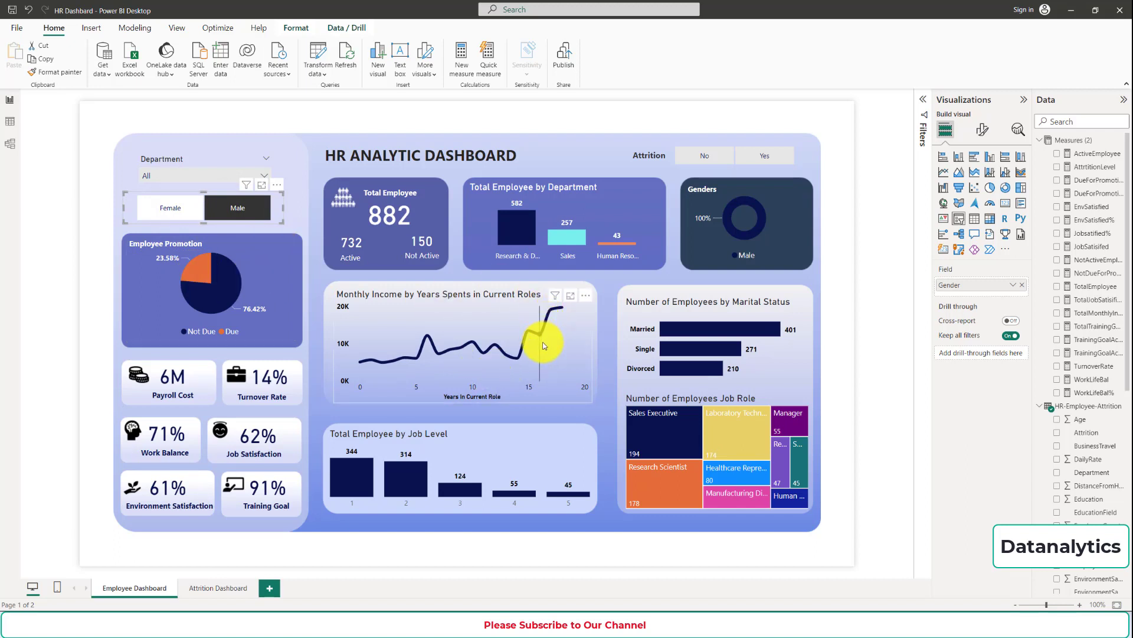
Clear the gender filter, view Human Resources, Research & Development and Sales, then reset departments to All.
left_click(173, 211)
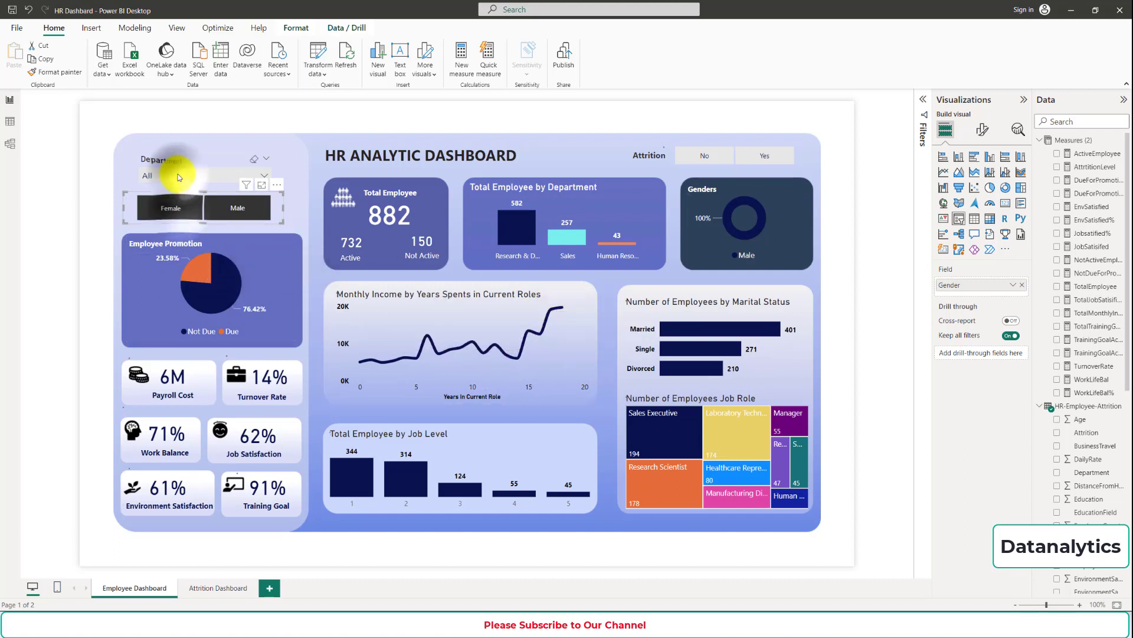
left_click(177, 177)
left_click(176, 193)
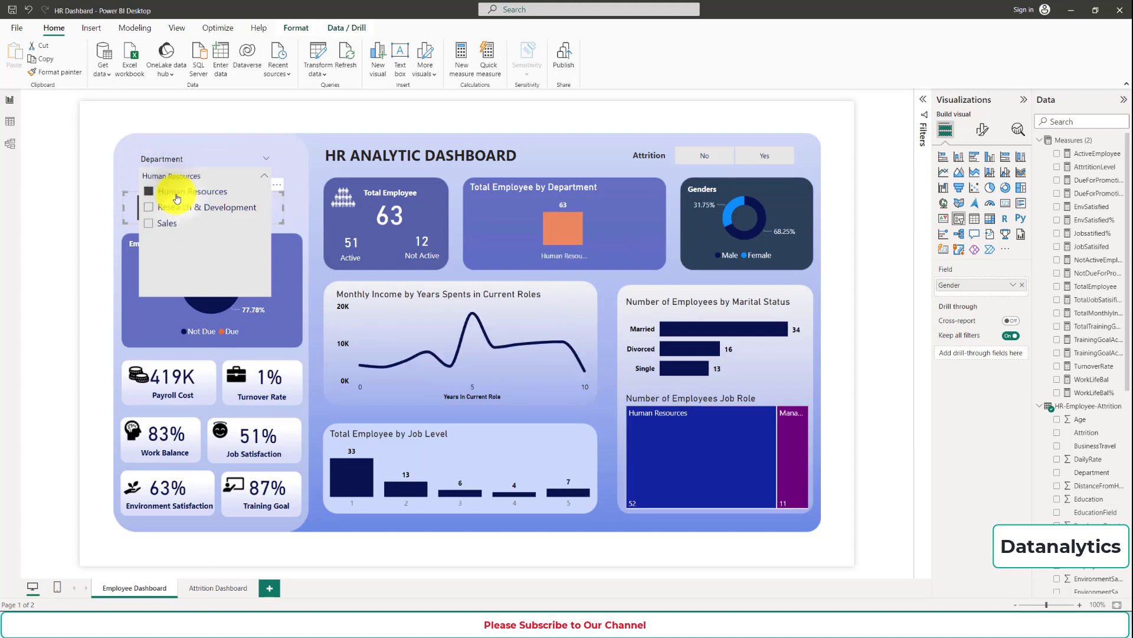
mouse_move(204, 159)
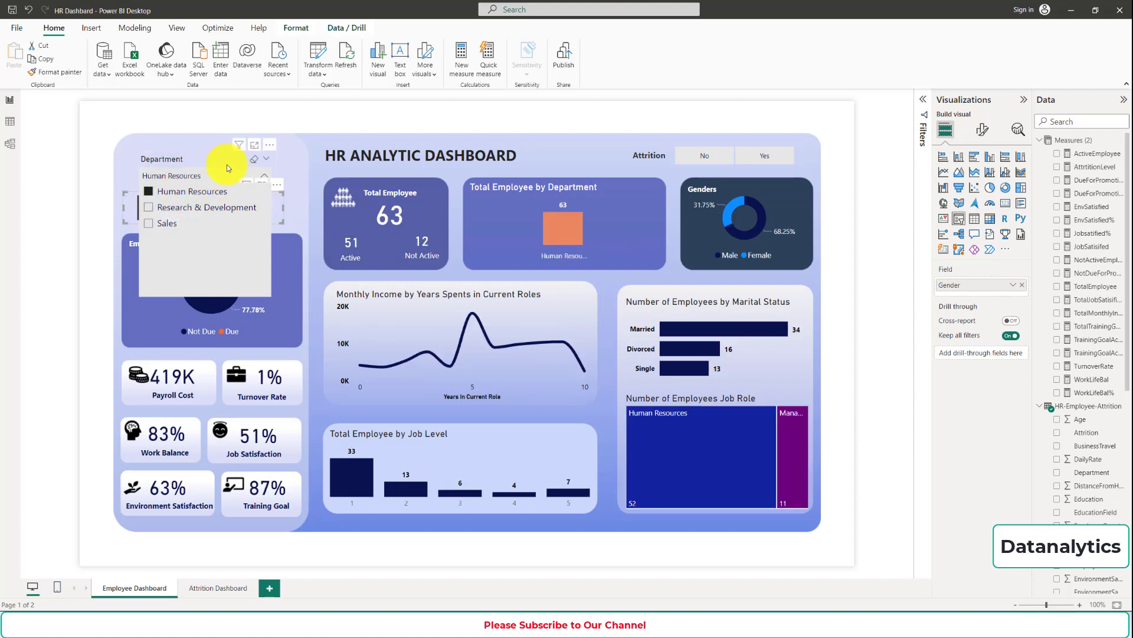
left_click(202, 208)
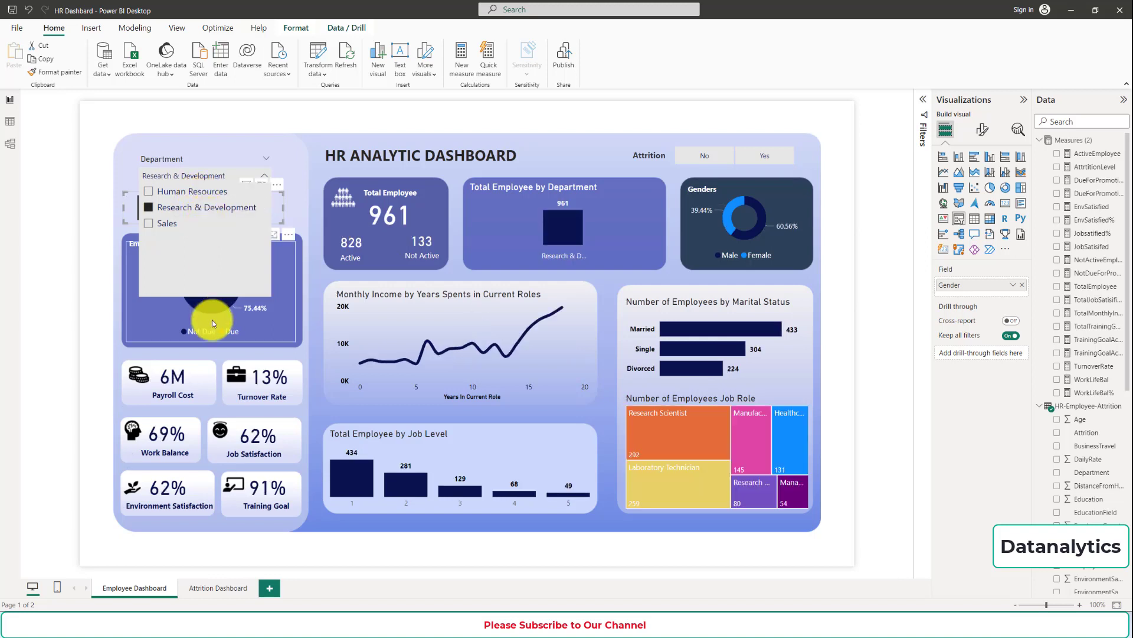
left_click(161, 223)
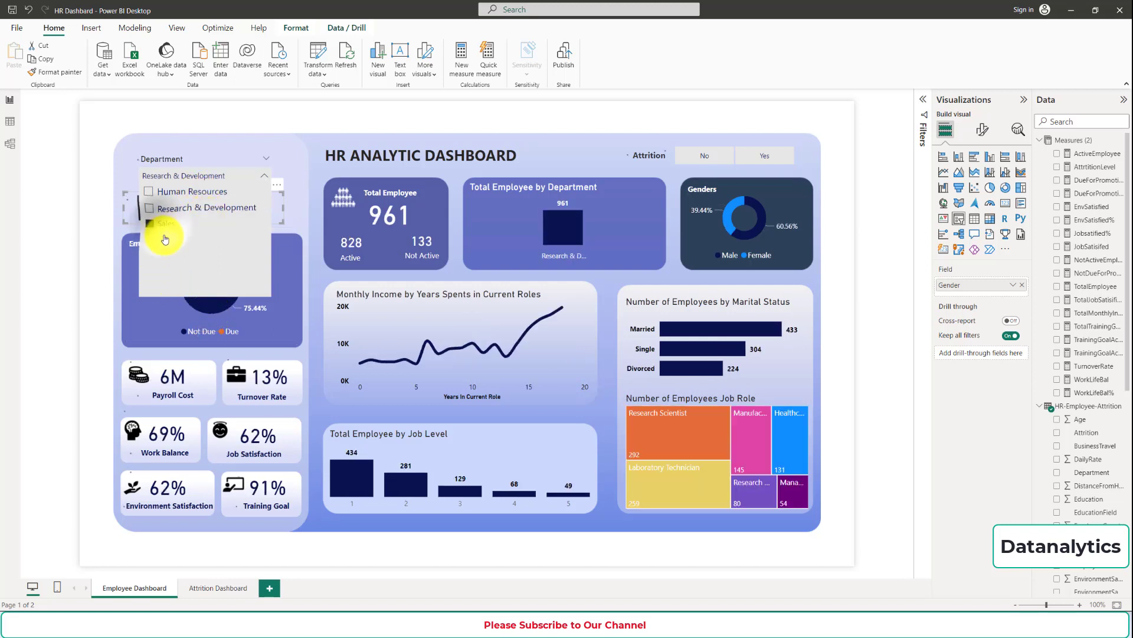
left_click(180, 175)
left_click(880, 323)
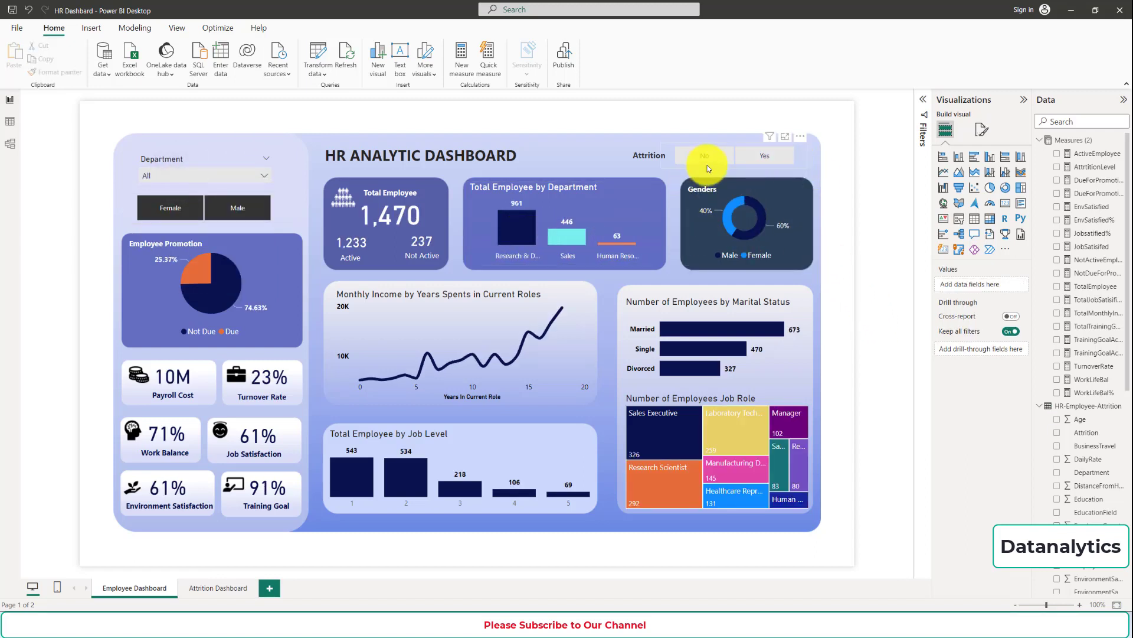
View the 237 employees with Attrition Yes, then switch the slicer to No for 1,233 employees.
left_click(773, 159)
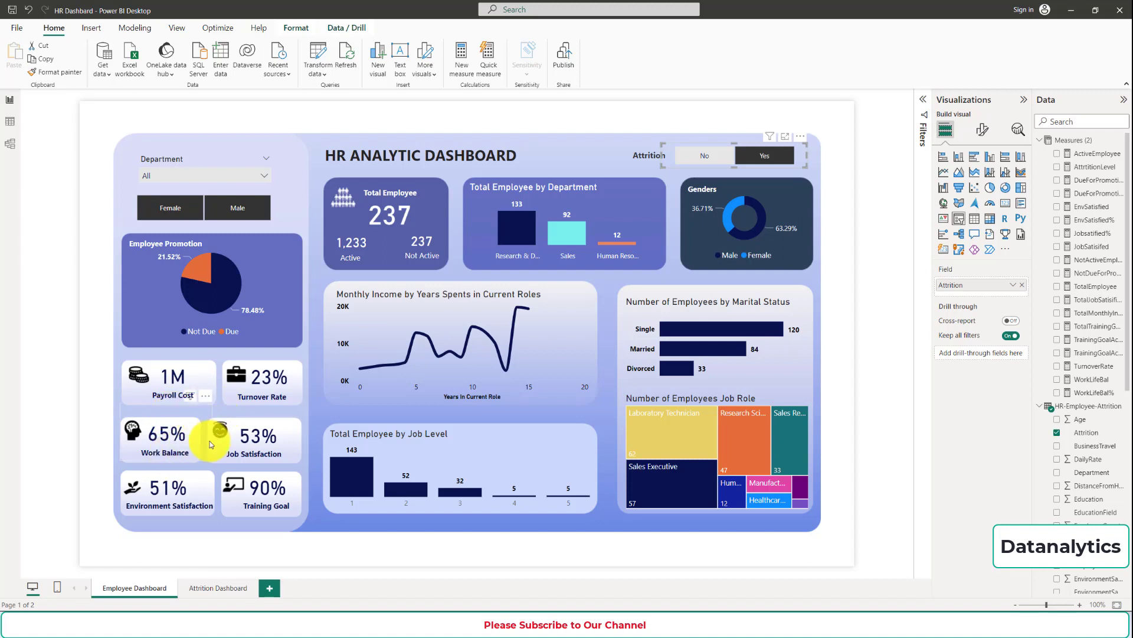
mouse_move(255, 438)
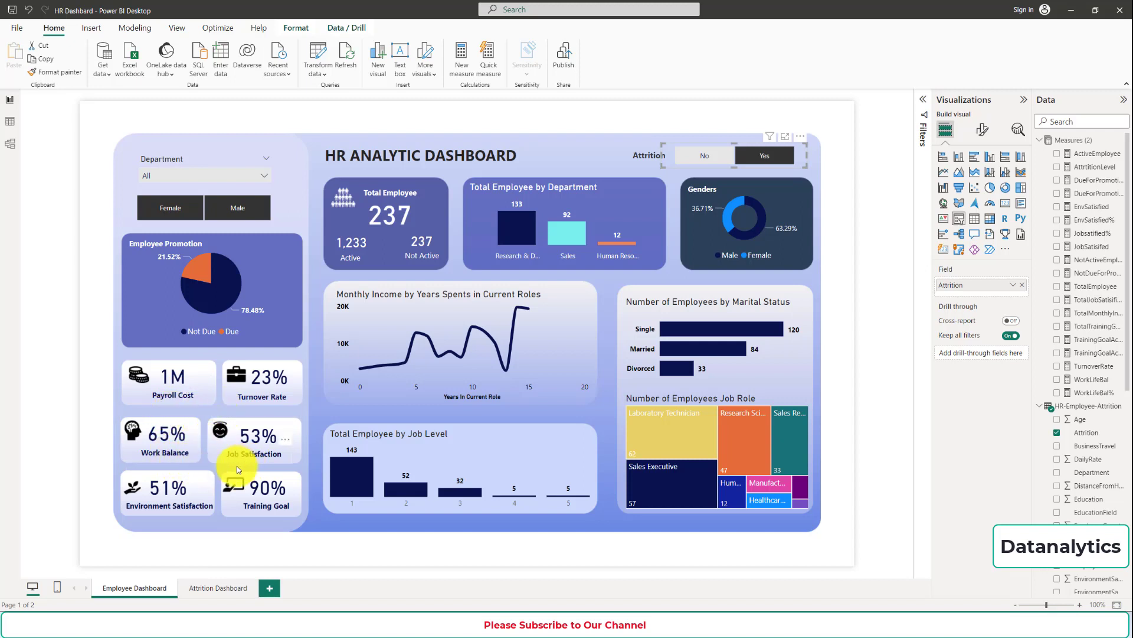
left_click(761, 158)
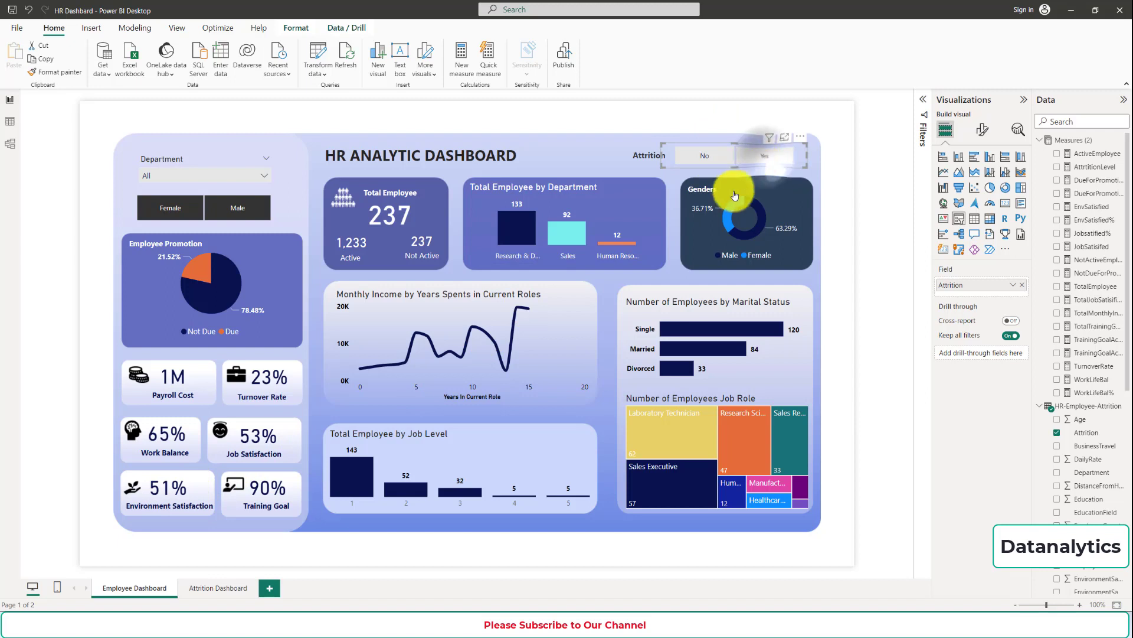
left_click(706, 157)
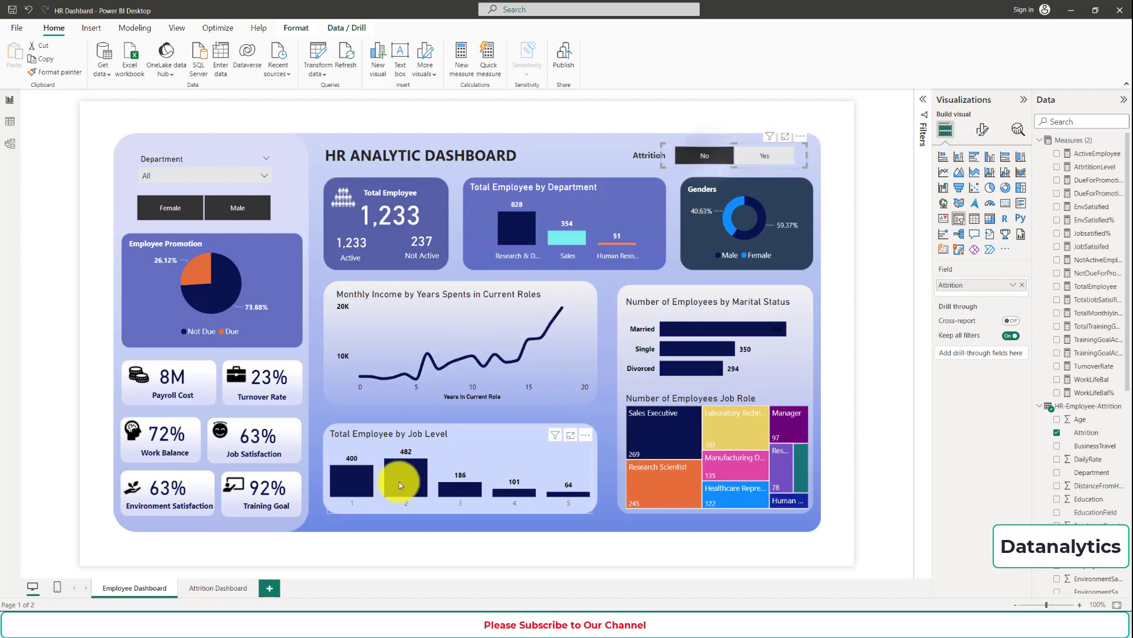